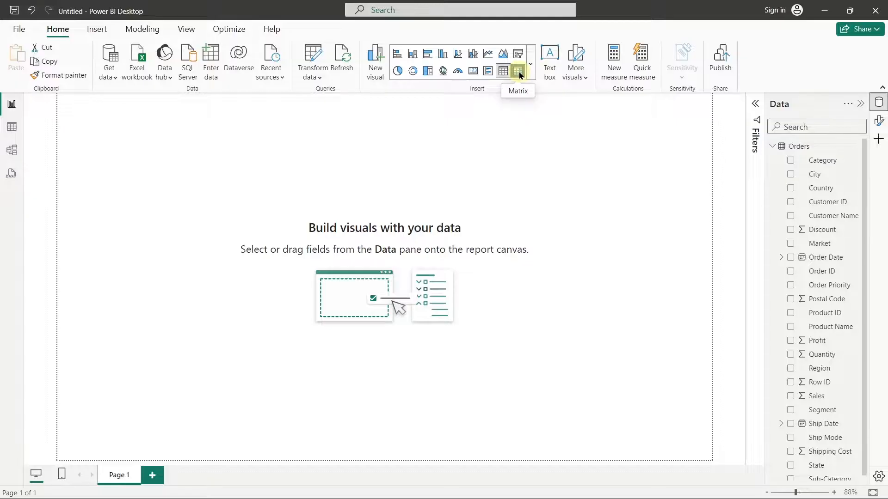
# - Insert a table visual with the Sub-Category, Segment and Sales fields from Orders as columns
pyautogui.click(504, 73)
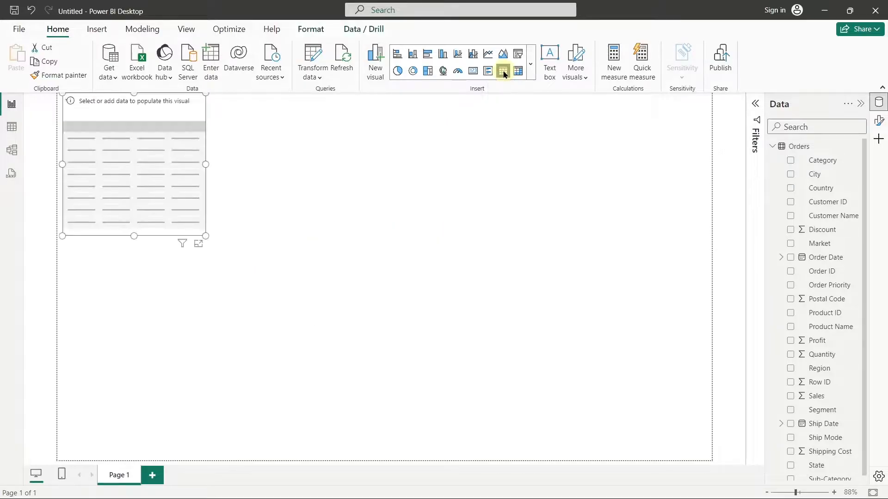
pyautogui.click(273, 190)
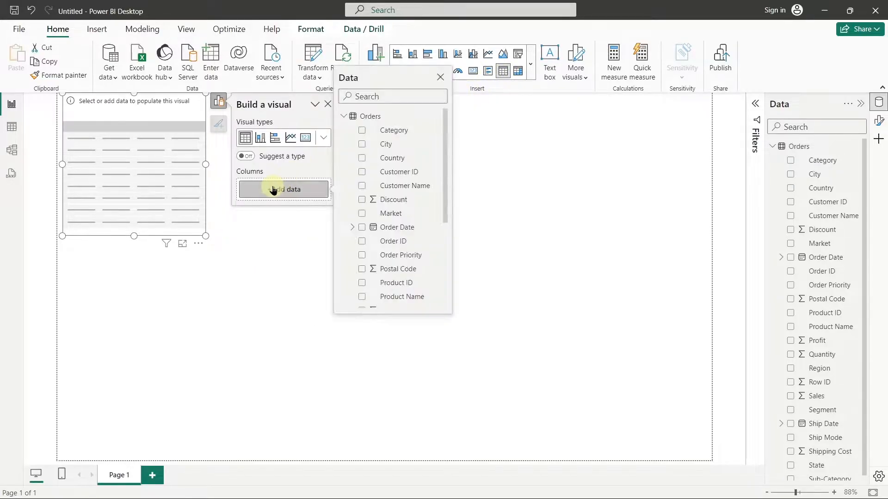
pyautogui.scroll(-3, 351, 199)
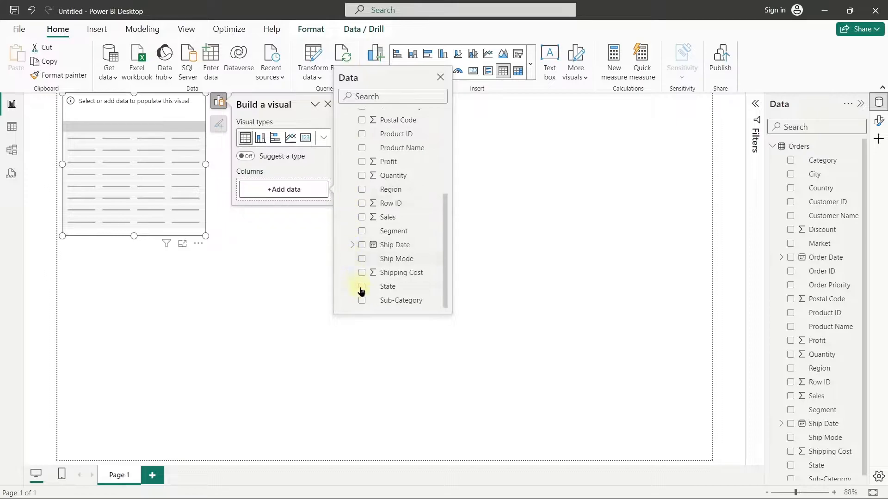
pyautogui.click(361, 300)
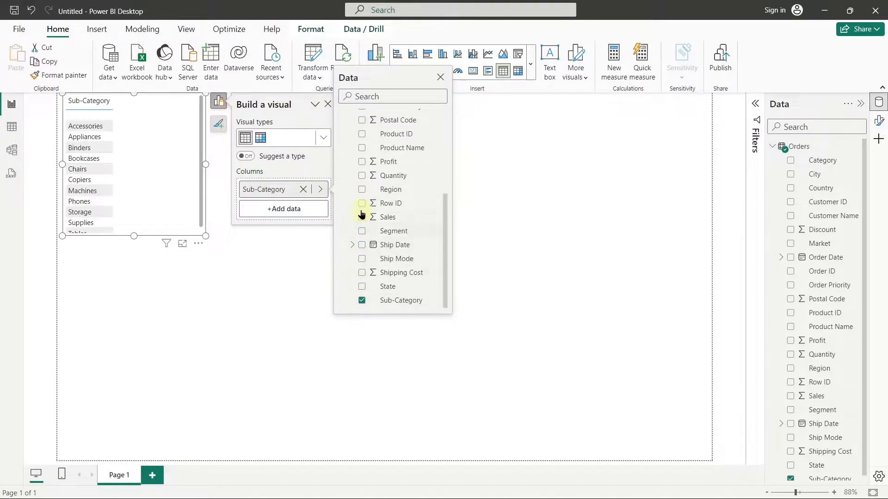
pyautogui.click(361, 231)
pyautogui.click(362, 217)
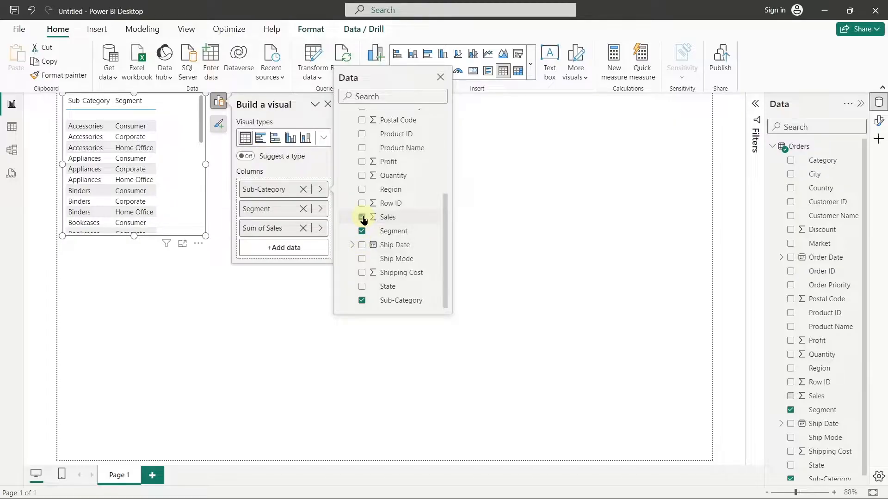
# - Enlarge the table visual to nearly the full page height and a little over half the page width
pyautogui.click(205, 235)
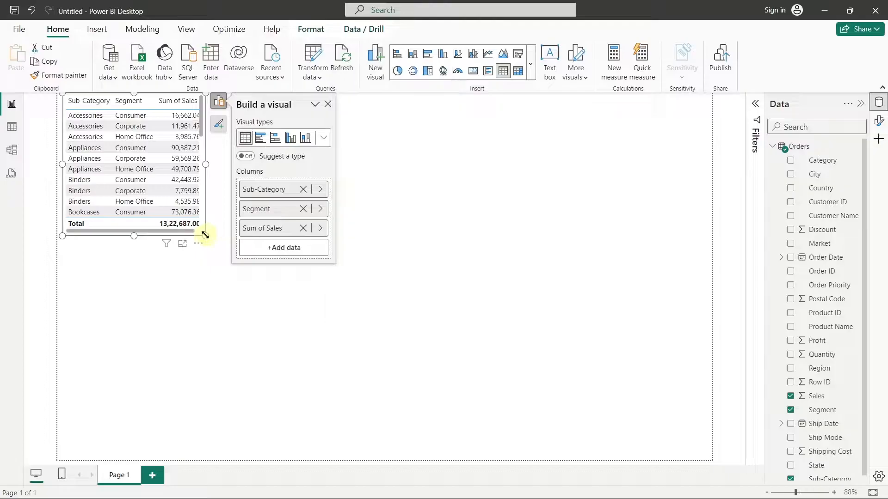
pyautogui.click(327, 104)
pyautogui.moveTo(218, 251); pyautogui.dragTo(430, 448)
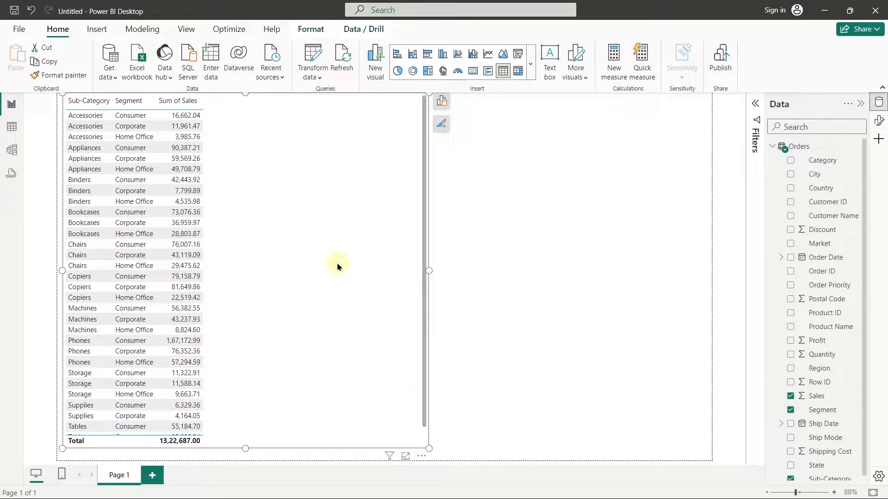
# - Set the font size of the table's values to 16
pyautogui.click(878, 121)
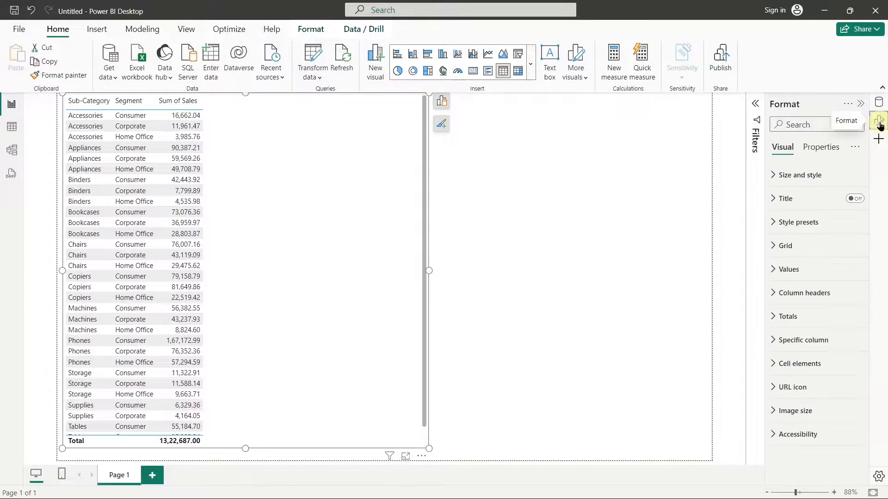
pyautogui.click(786, 270)
pyautogui.doubleClick(843, 325)
pyautogui.write('16')
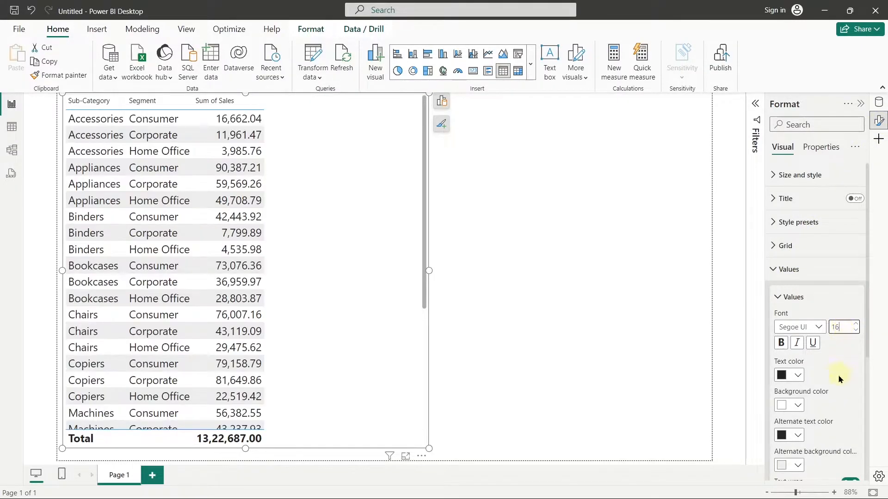
pyautogui.click(771, 272)
# - Set the font size of the table's column headers to 18
pyautogui.click(783, 292)
pyautogui.doubleClick(840, 352)
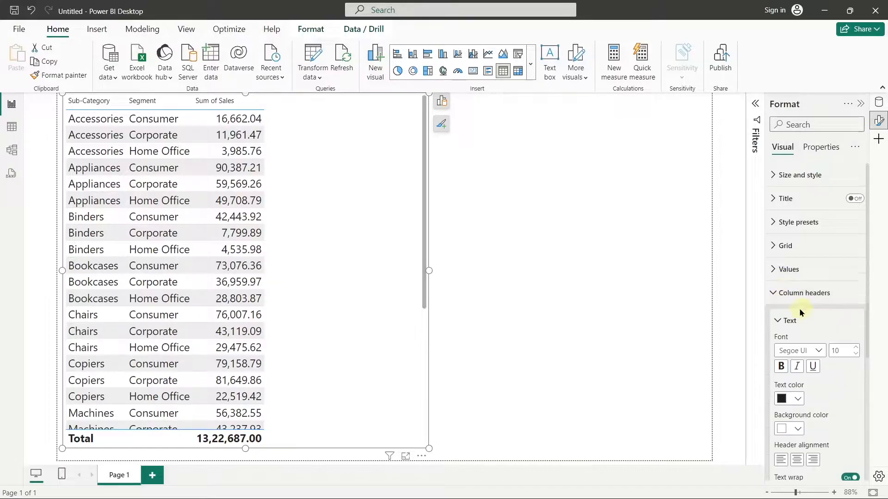
pyautogui.write('18')
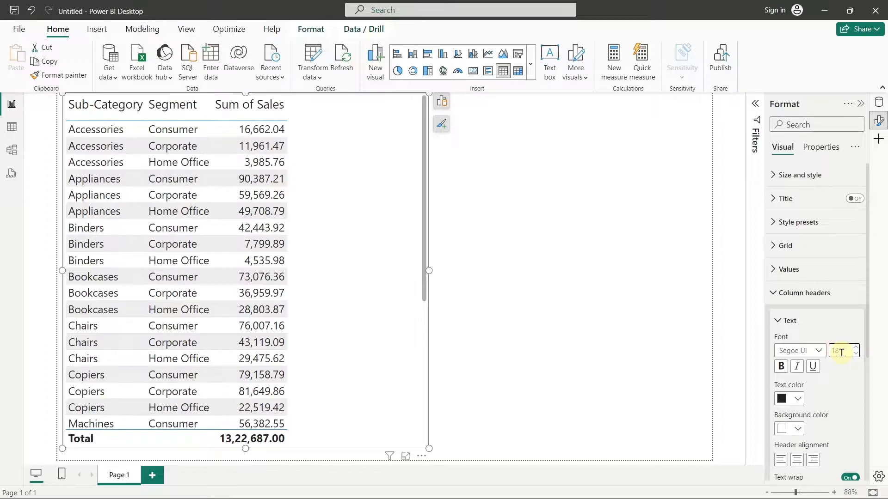
pyautogui.click(771, 293)
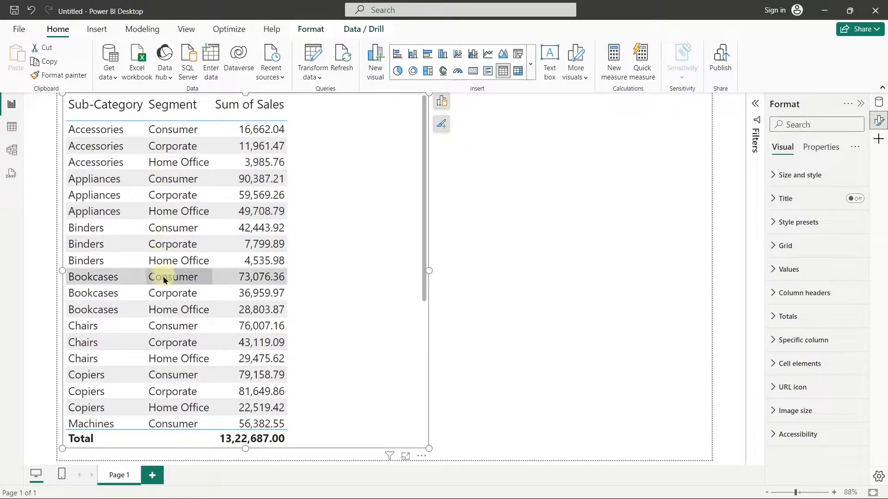
# - Look through the table's sales rows down to the end, briefly highlighting the Chairs Consumer row
pyautogui.click(163, 326)
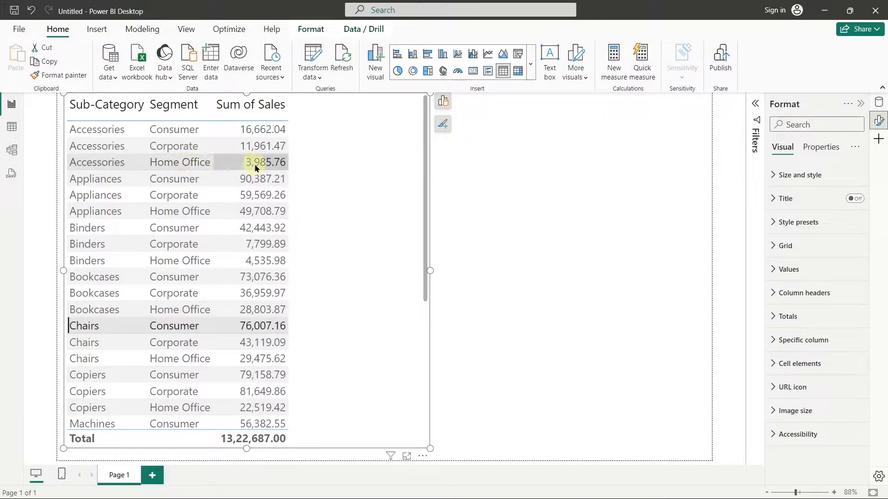
pyautogui.click(298, 163)
pyautogui.scroll(-5, 297, 163)
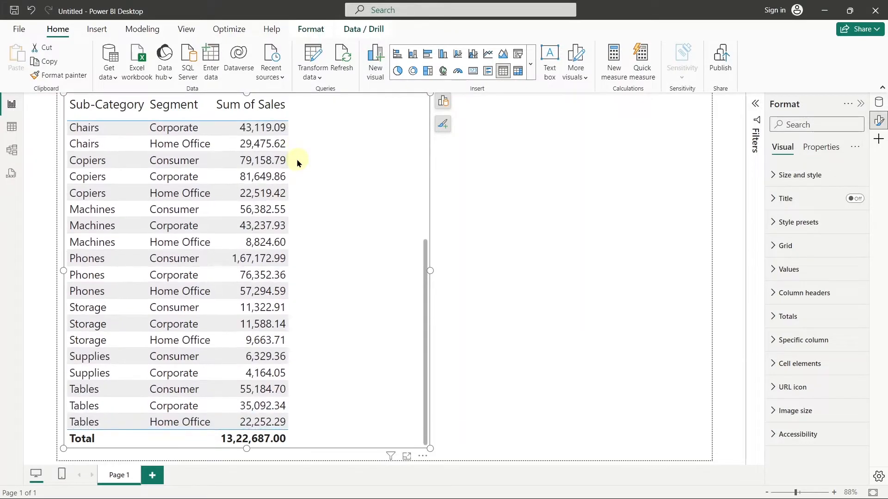
pyautogui.scroll(5, 297, 163)
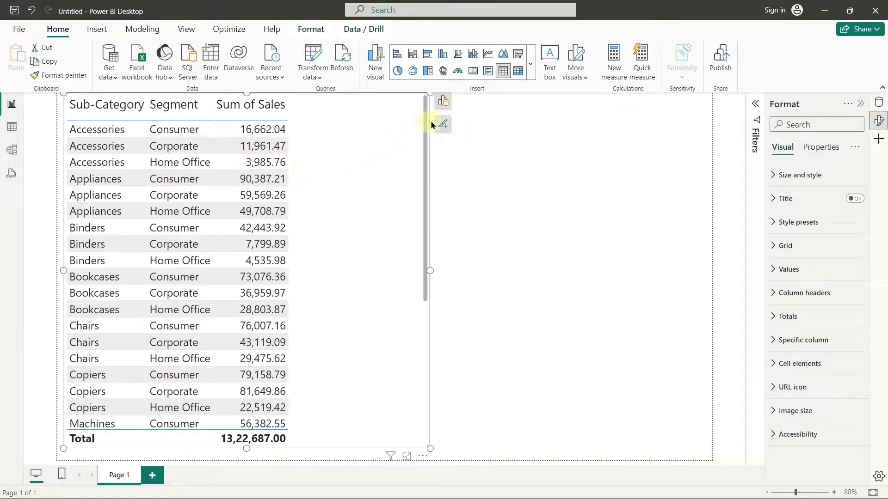
# - Convert the table visual to a matrix and remove it from the page
pyautogui.click(518, 76)
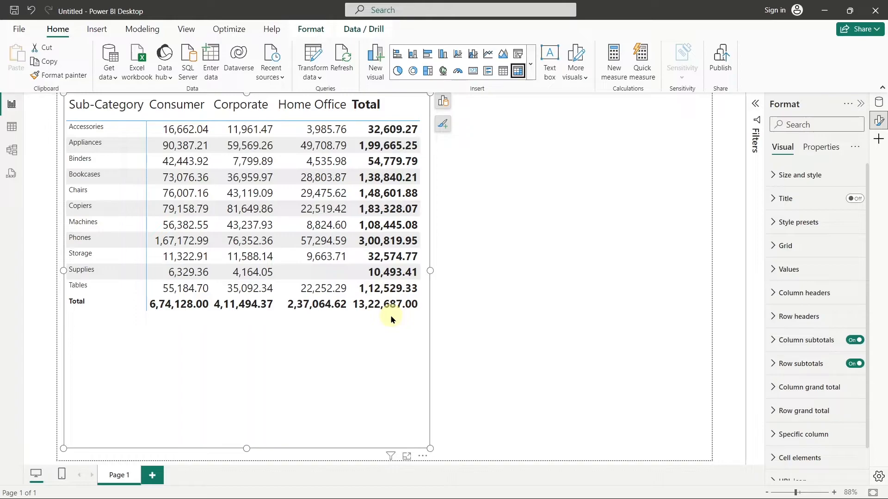
pyautogui.click(422, 456)
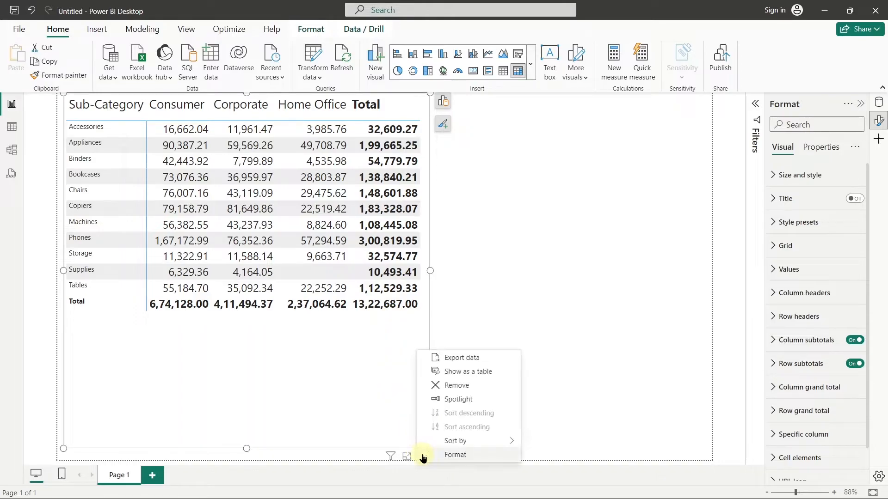
pyautogui.click(449, 385)
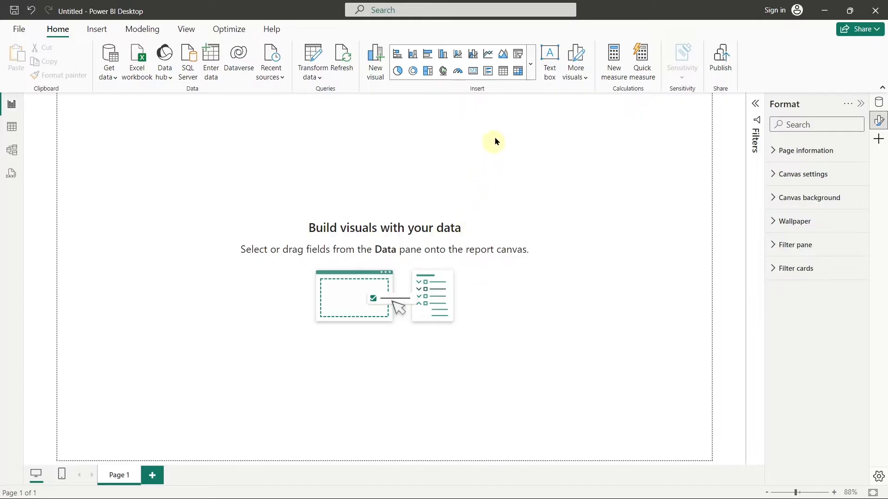
# - Insert a matrix visual with Category as rows and Sub-Category as columns
pyautogui.click(517, 73)
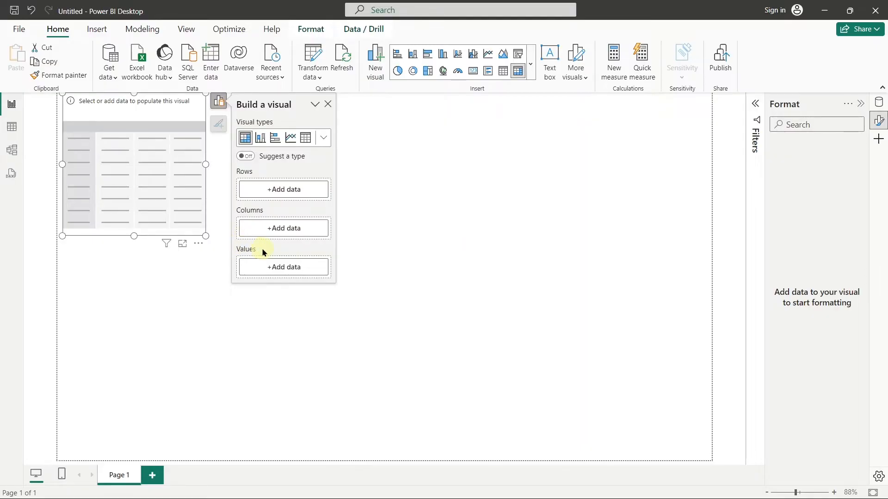
pyautogui.click(280, 193)
pyautogui.click(362, 131)
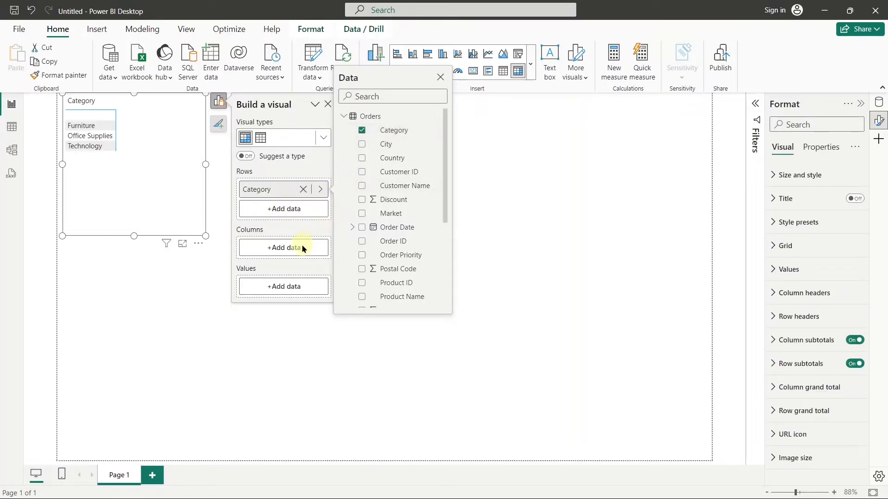
pyautogui.click(302, 247)
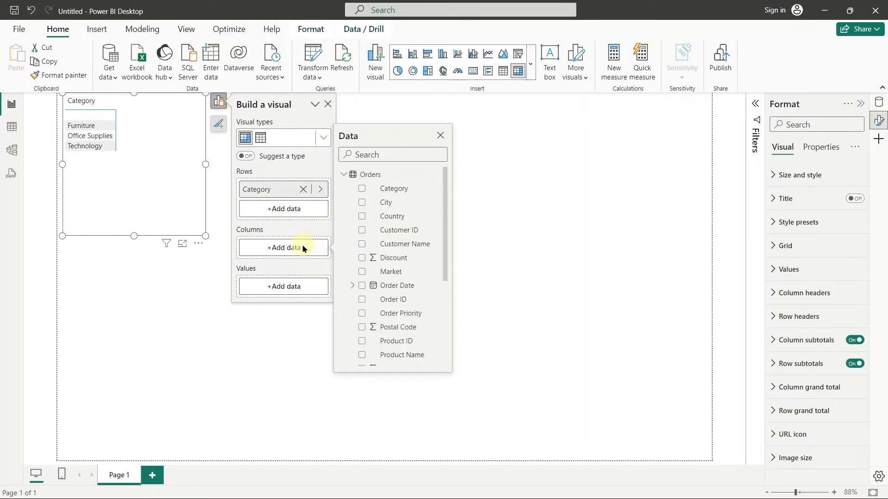
pyautogui.scroll(-3, 343, 230)
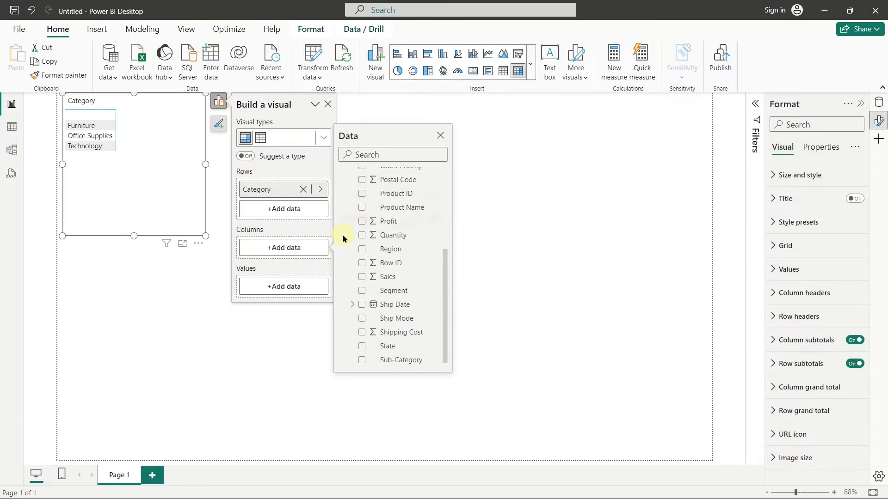
pyautogui.click(361, 358)
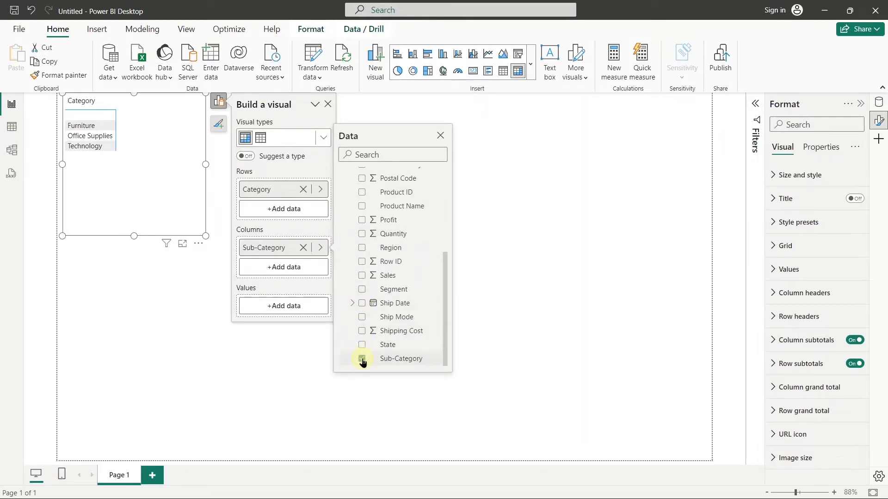
# - Add Sales as the matrix values and open the matrix in focus mode
pyautogui.click(297, 306)
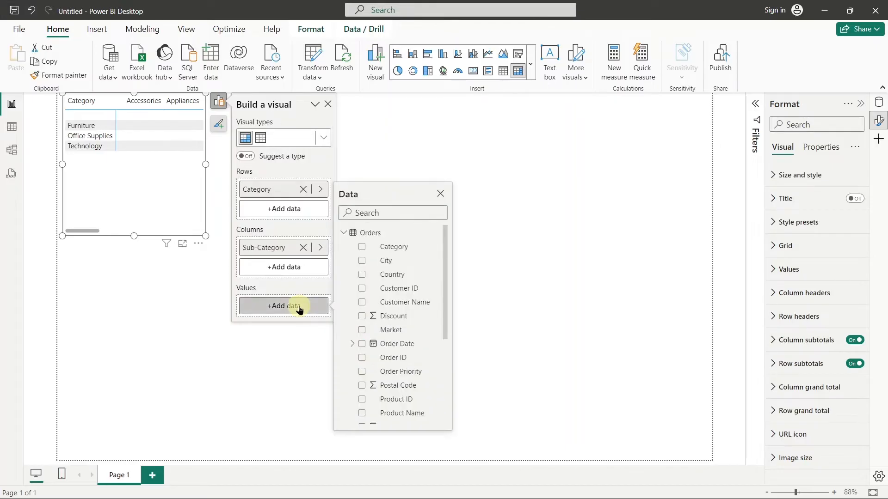
pyautogui.scroll(-2, 343, 320)
pyautogui.scroll(-3, 343, 320)
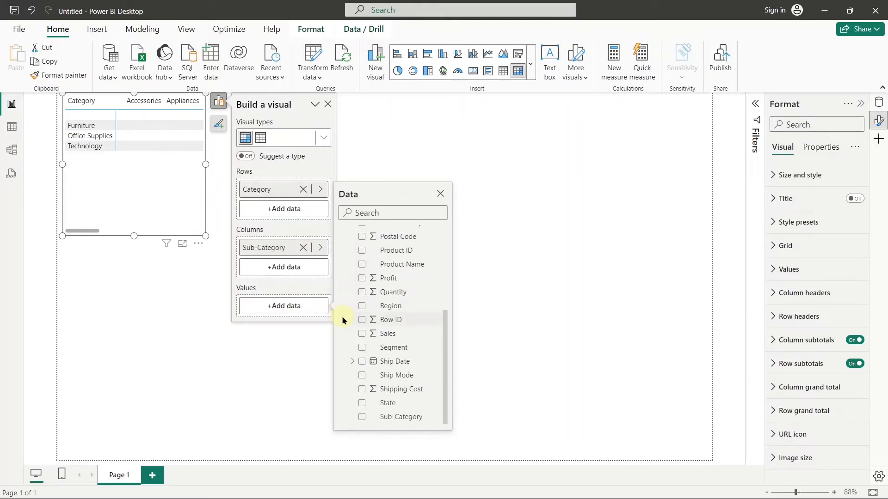
pyautogui.click(362, 334)
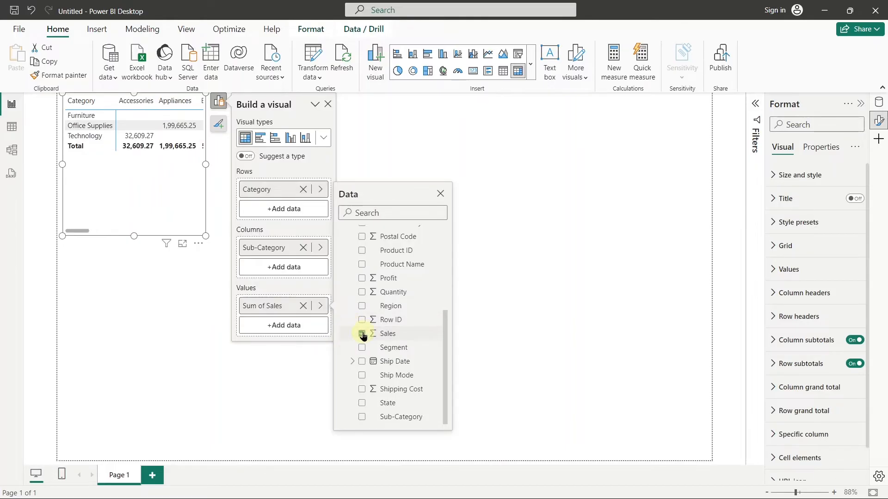
pyautogui.click(182, 244)
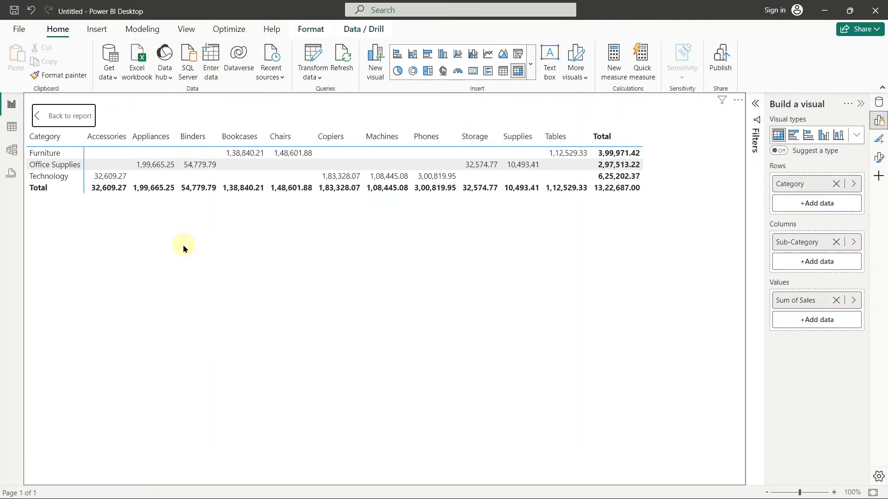